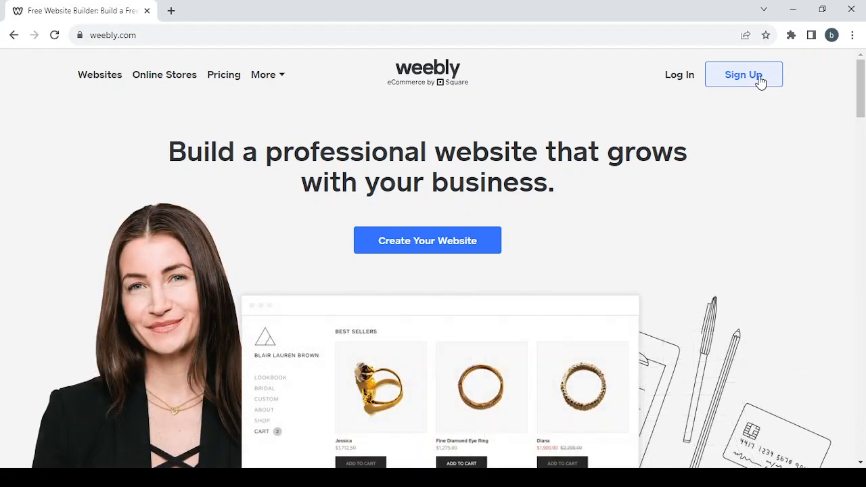
# Log in to the existing Weebly account with the saved account e-mail and the prefilled Square account password
pyautogui.click(684, 77)
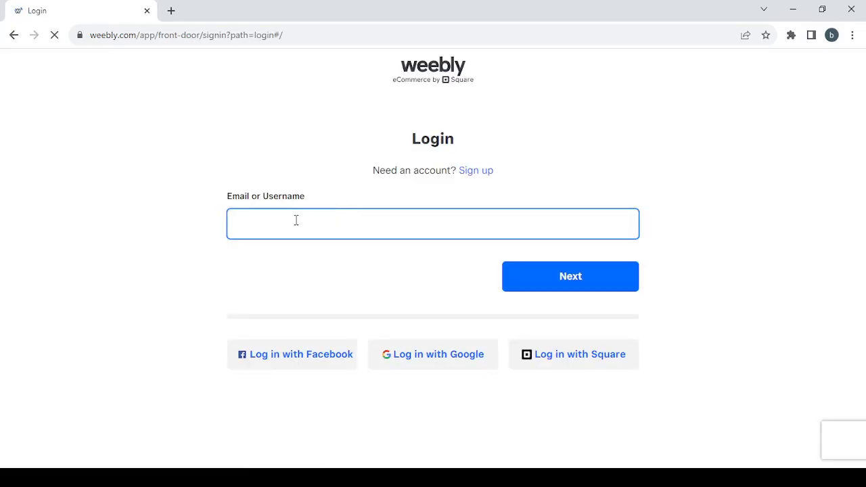
pyautogui.write('b')
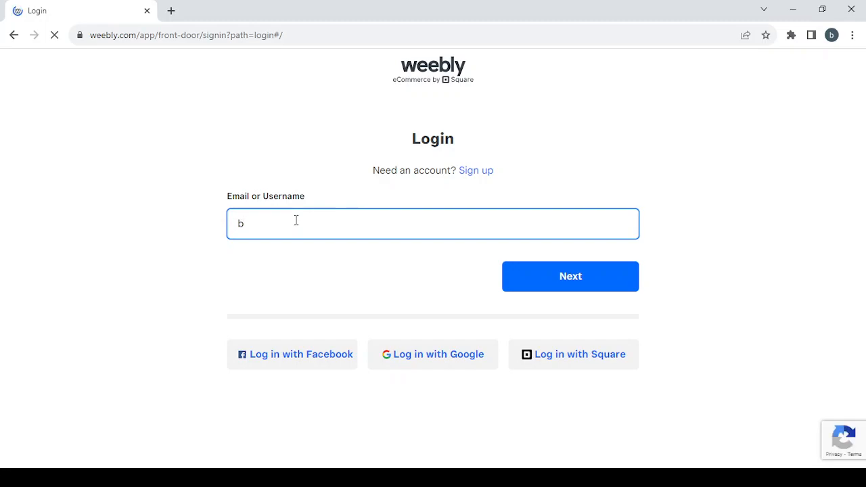
pyautogui.click(356, 253)
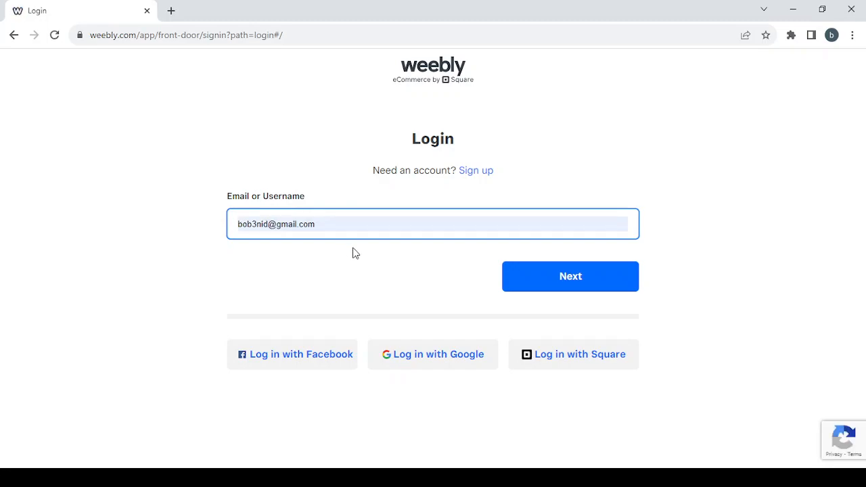
pyautogui.click(555, 288)
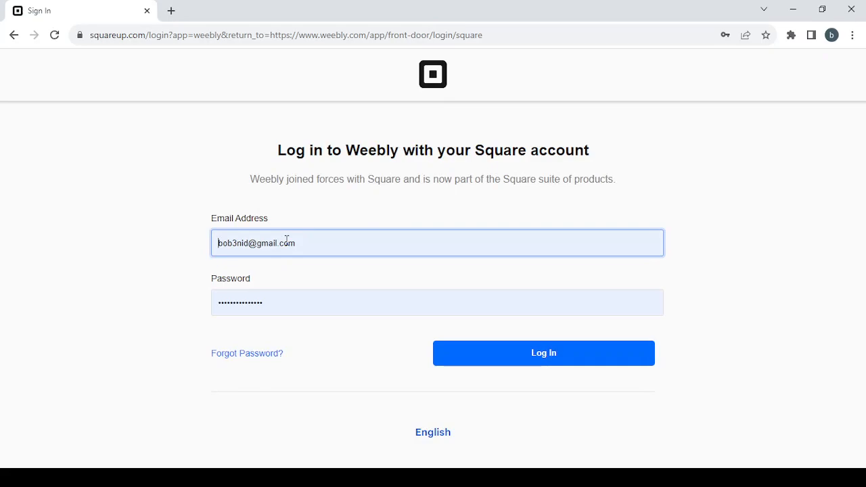
pyautogui.click(565, 352)
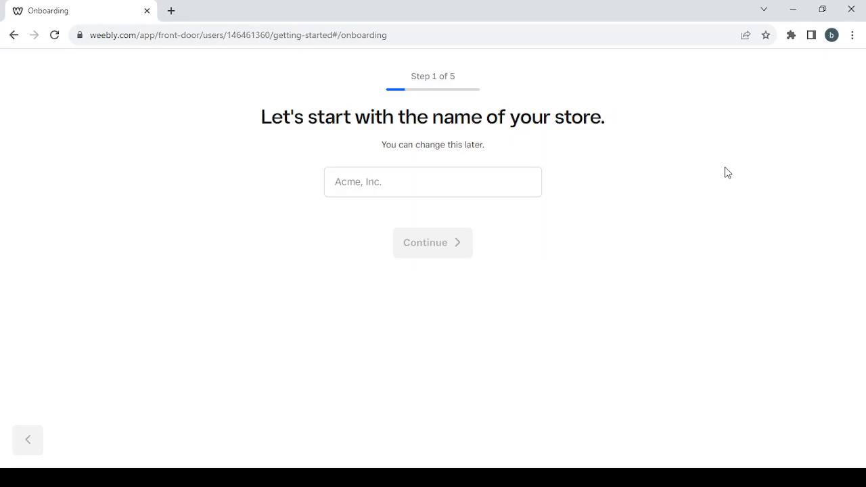
# Name the store "shopping" and state that it is not selling yet, with the planned start of selling not sure yet
pyautogui.click(429, 180)
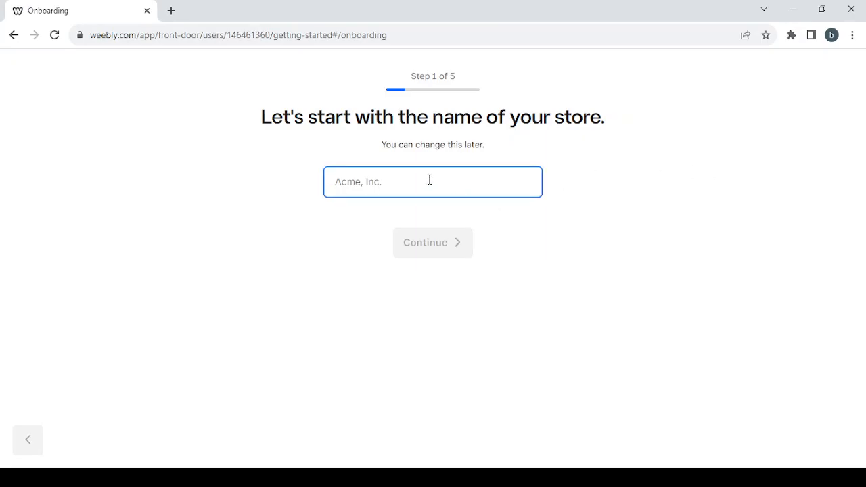
pyautogui.write('shopping')
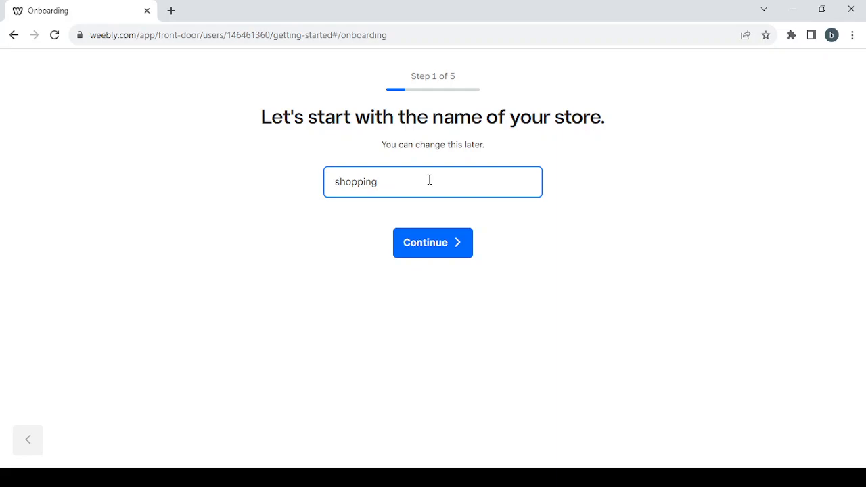
pyautogui.click(431, 240)
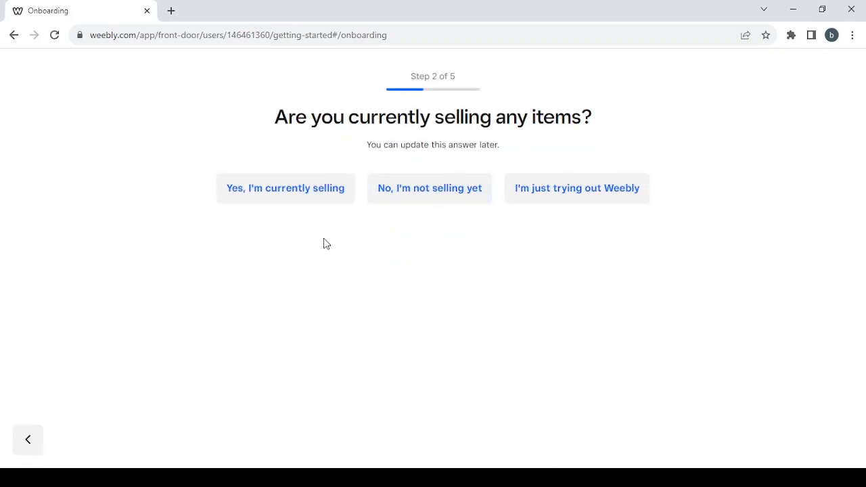
pyautogui.click(424, 201)
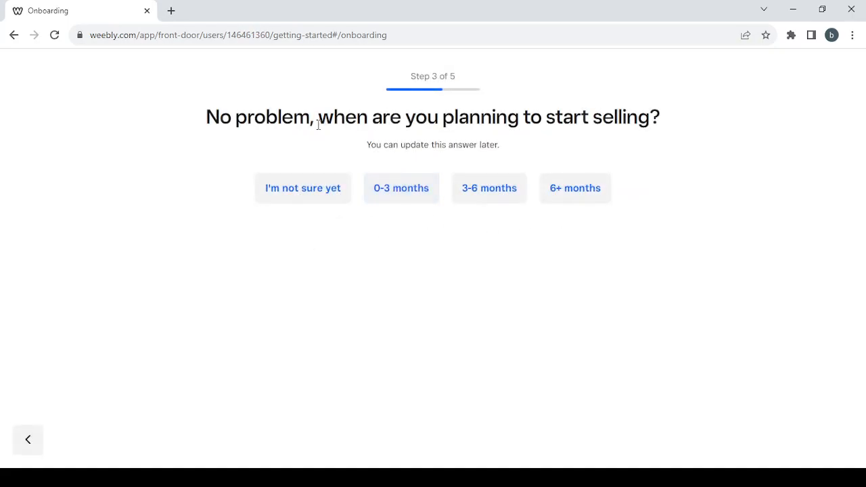
pyautogui.click(324, 193)
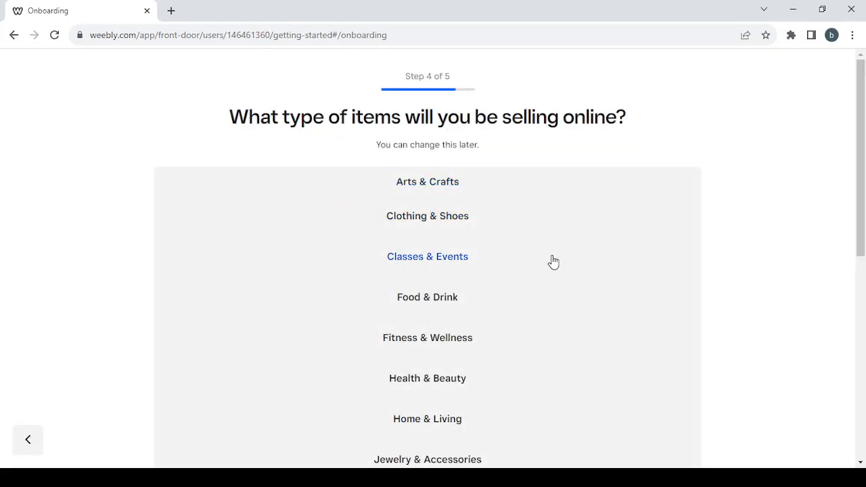
# Choose Professional Services as the type of items sold online and skip entering the store address
pyautogui.scroll(-4, 553, 261)
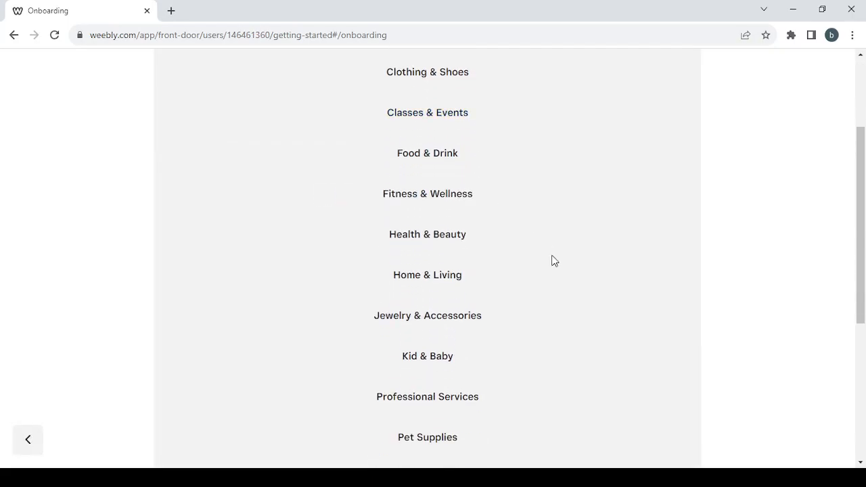
pyautogui.scroll(4, 553, 261)
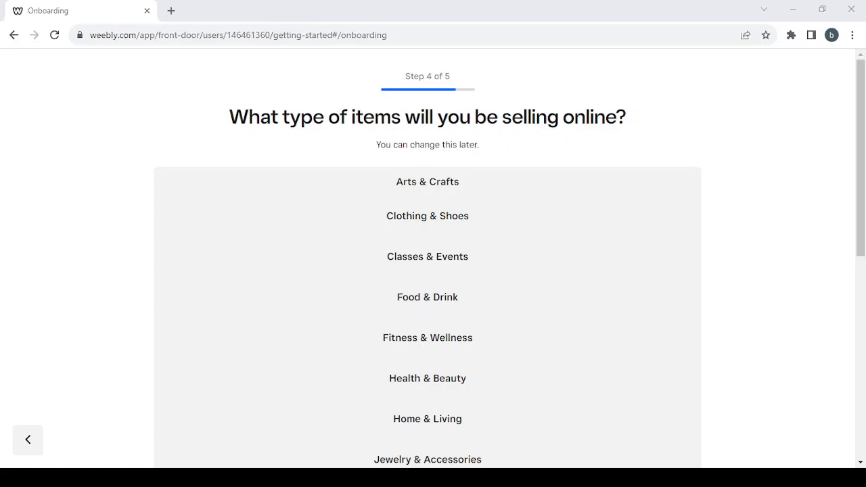
pyautogui.scroll(-2, 531, 261)
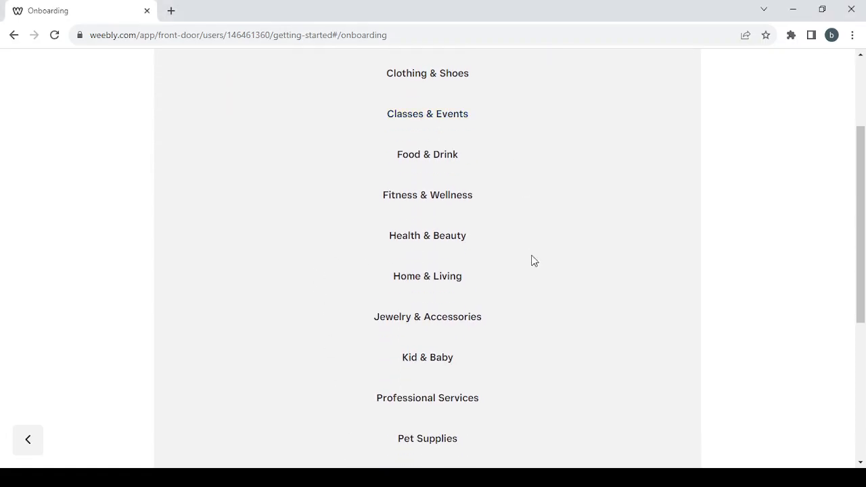
pyautogui.scroll(-2, 532, 261)
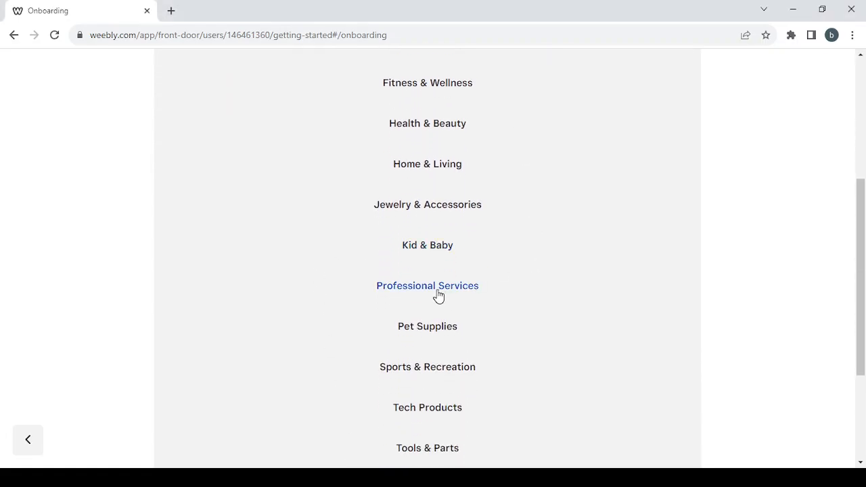
pyautogui.click(437, 291)
pyautogui.scroll(-1, 565, 289)
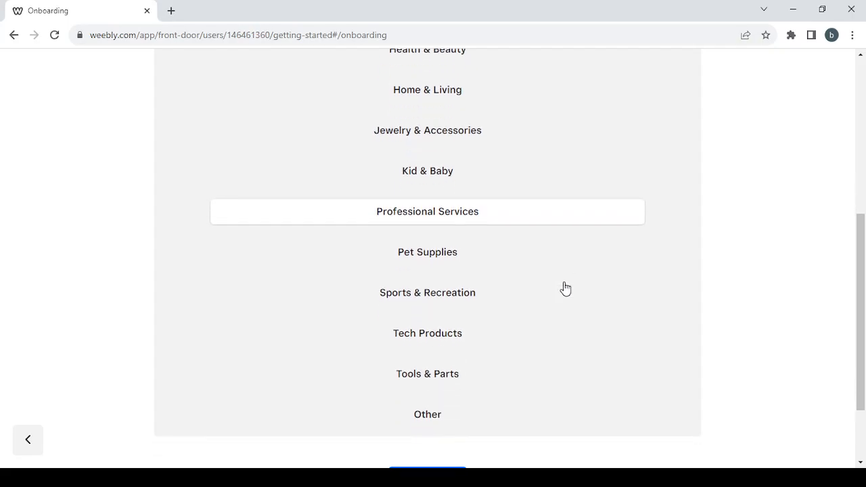
pyautogui.scroll(4, 565, 289)
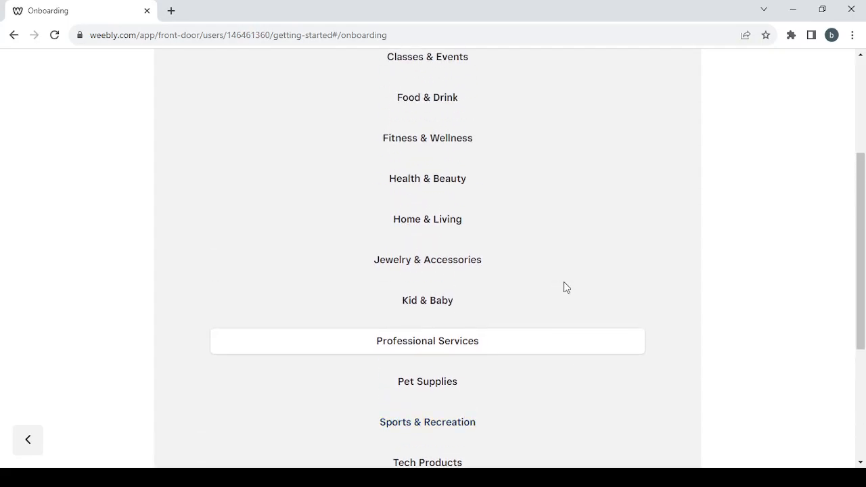
pyautogui.scroll(-4, 565, 287)
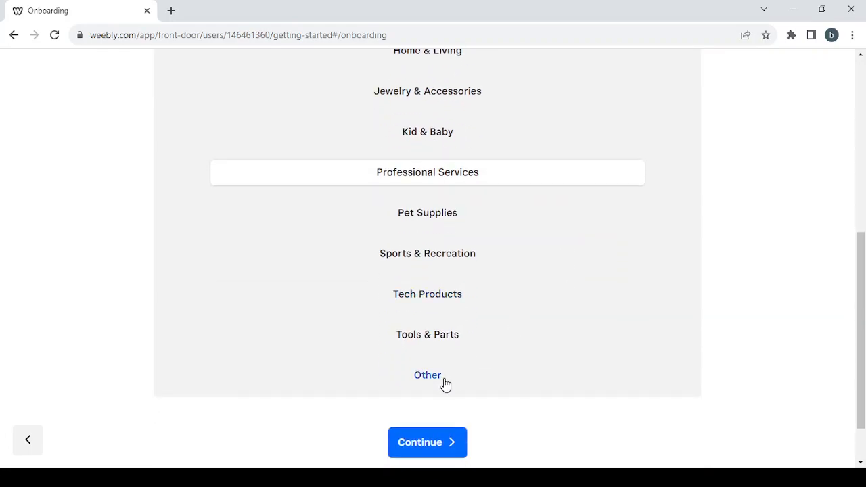
pyautogui.click(447, 442)
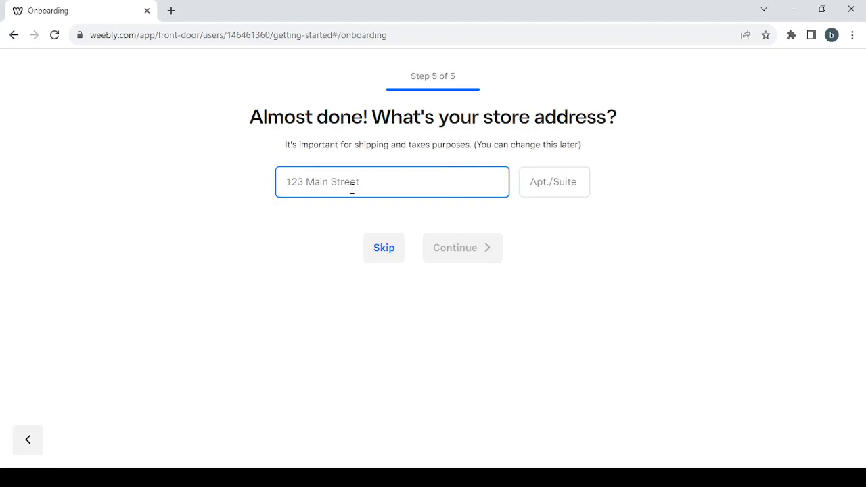
pyautogui.click(382, 249)
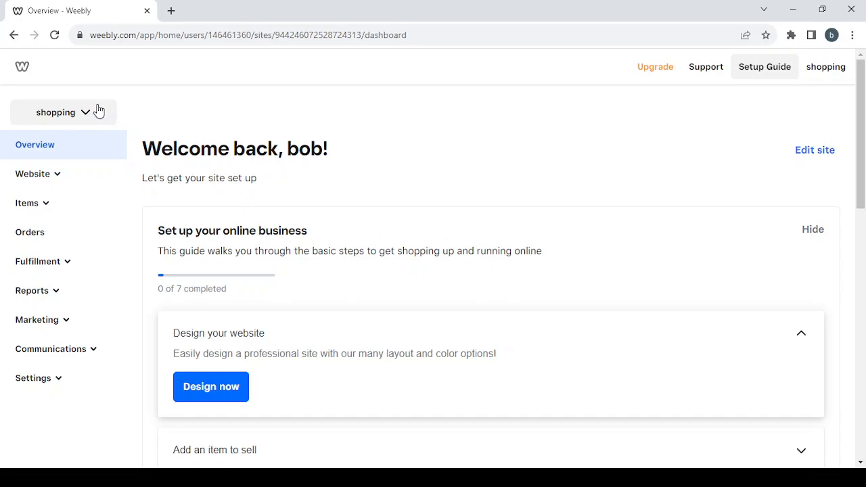
# Examine the dashboard options available under Website, Items and Fulfillment
pyautogui.click(49, 176)
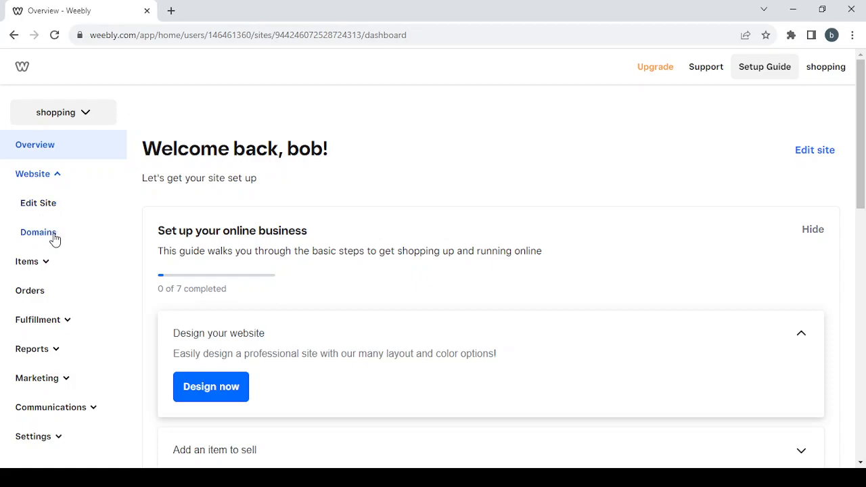
pyautogui.click(55, 179)
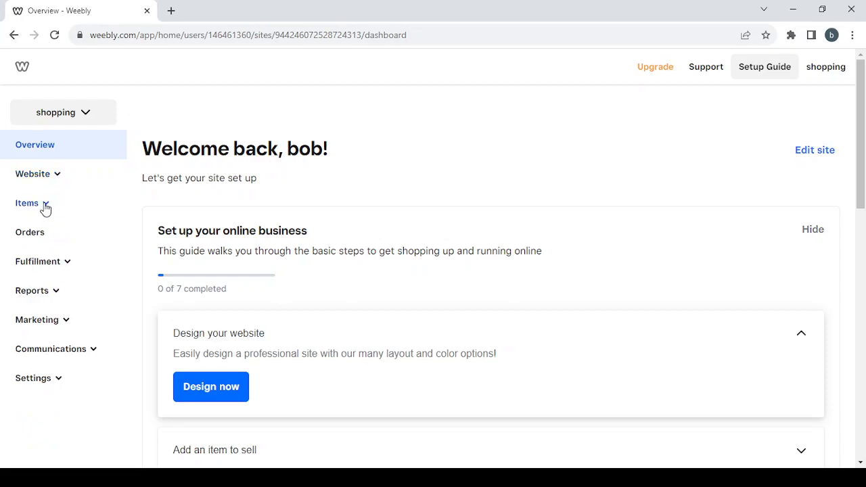
pyautogui.click(43, 207)
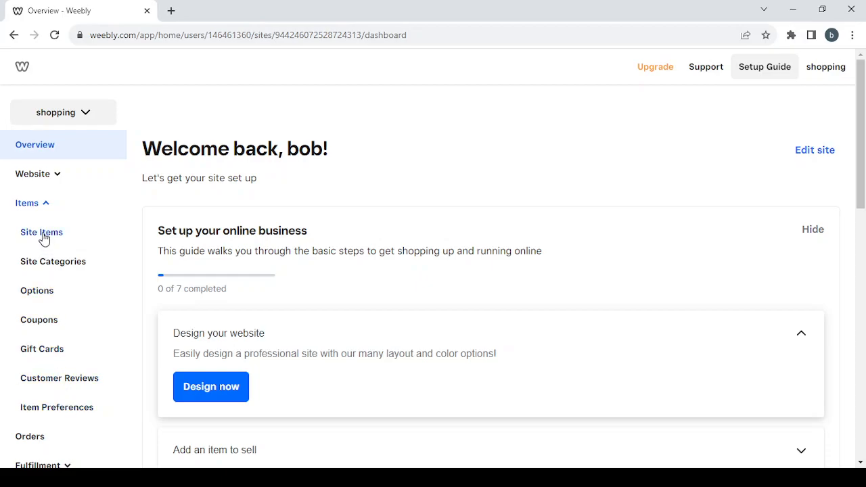
pyautogui.click(41, 211)
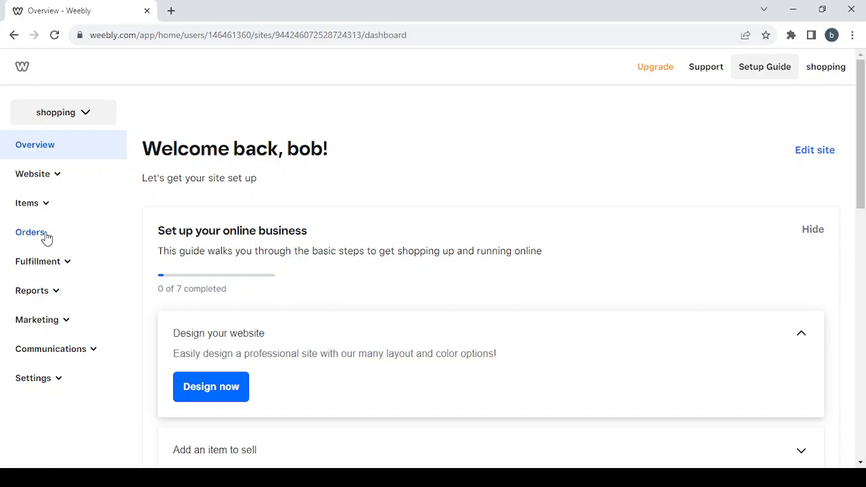
pyautogui.click(60, 264)
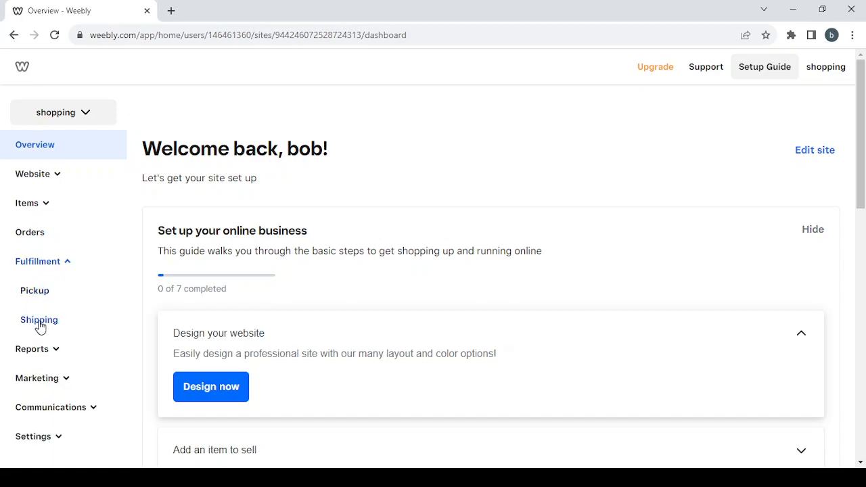
pyautogui.click(50, 264)
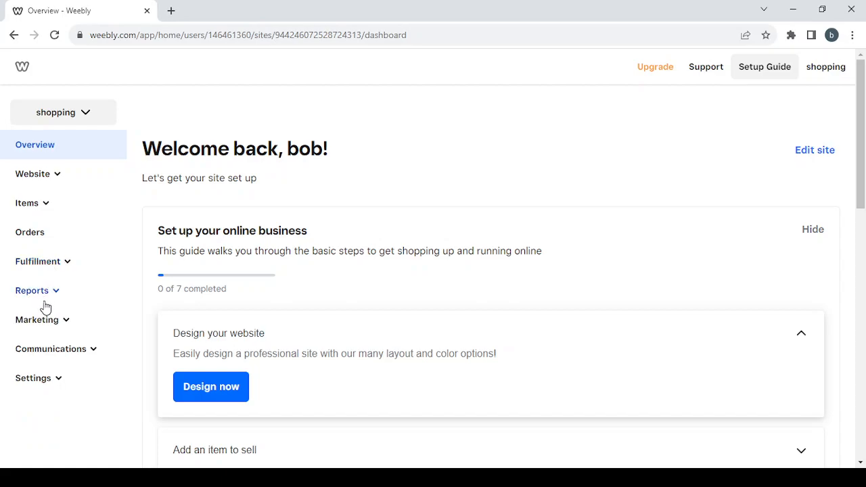
# Examine the dashboard options available under Reports, Marketing and Communications
pyautogui.click(47, 297)
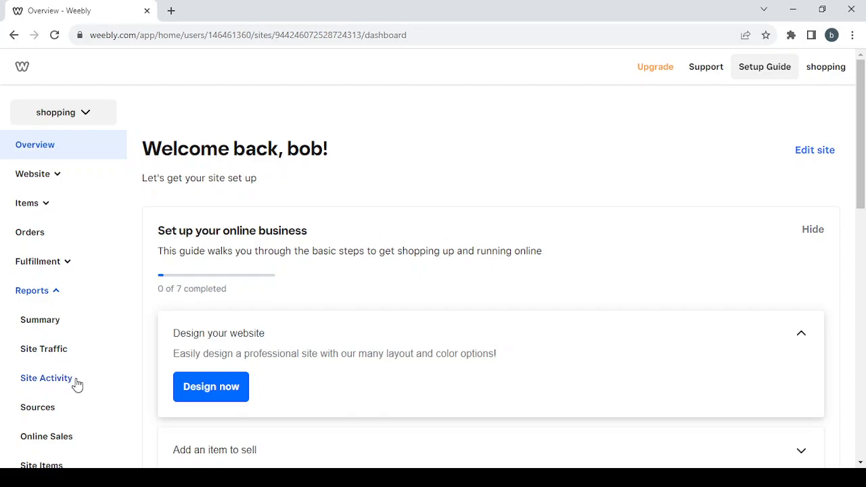
pyautogui.scroll(-1, 77, 385)
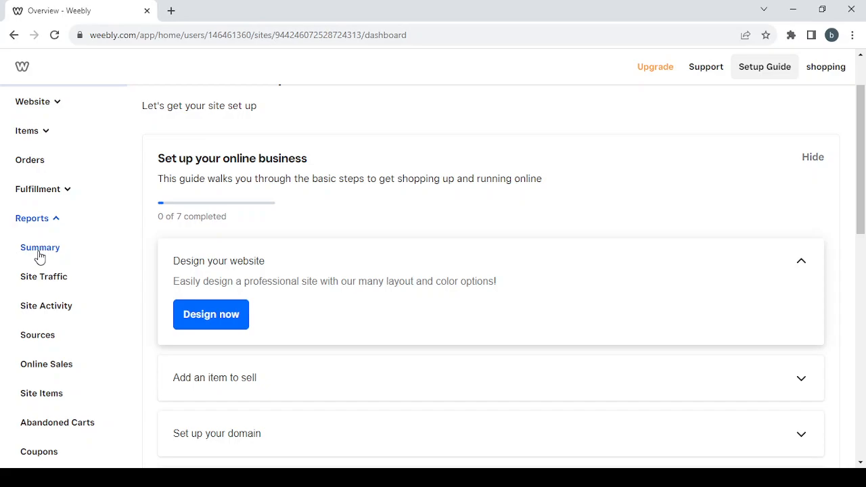
pyautogui.click(54, 221)
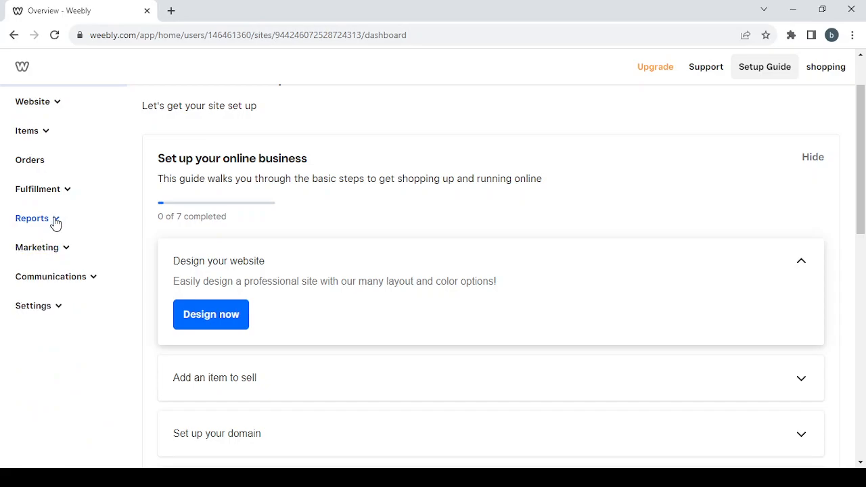
pyautogui.click(64, 251)
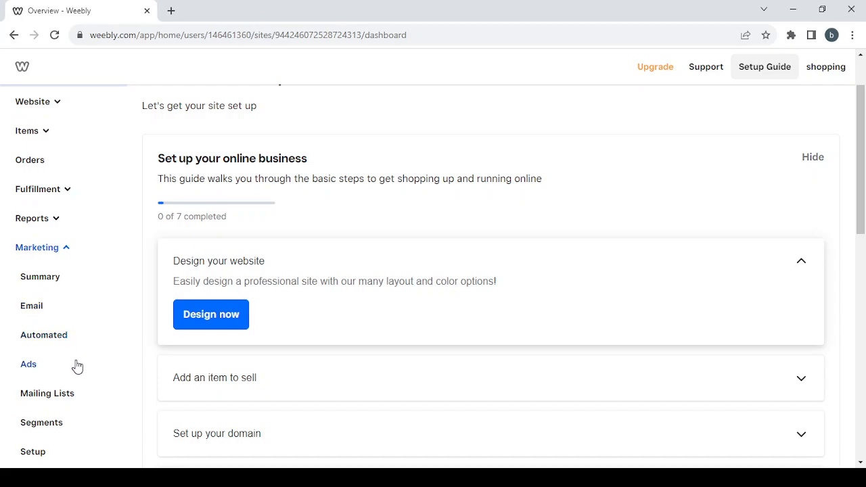
pyautogui.scroll(-1, 86, 417)
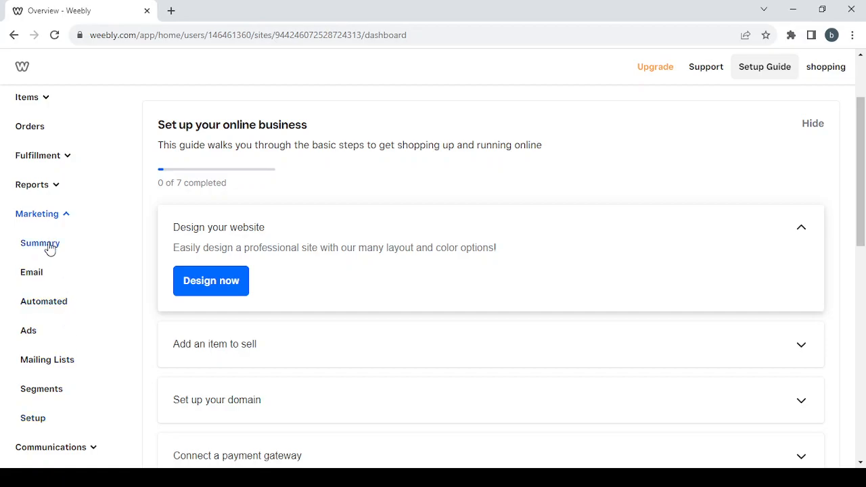
pyautogui.click(50, 217)
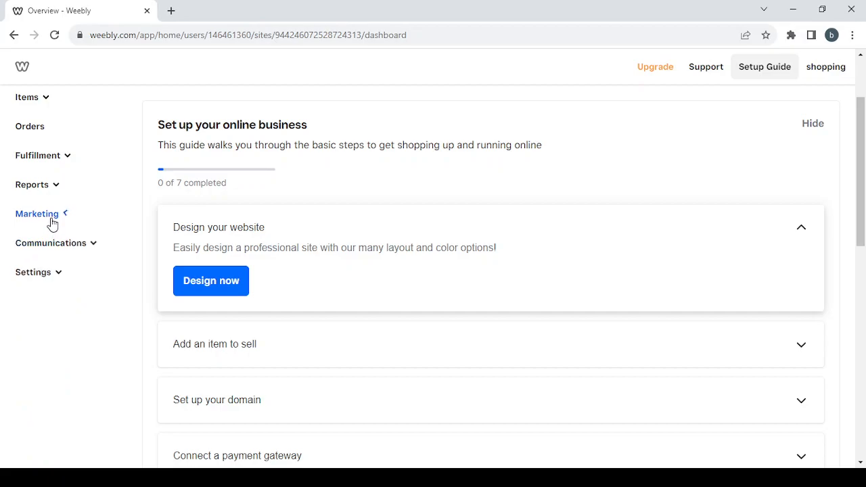
pyautogui.click(84, 245)
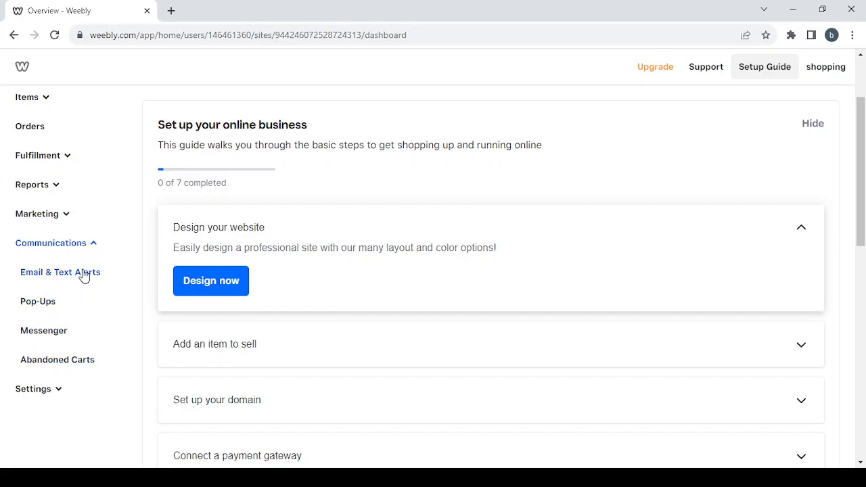
pyautogui.click(88, 248)
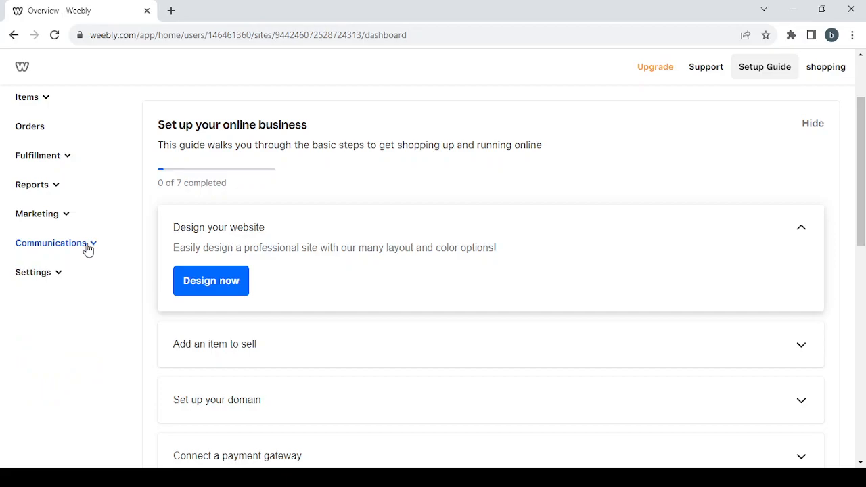
# Open the store's General settings
pyautogui.click(59, 274)
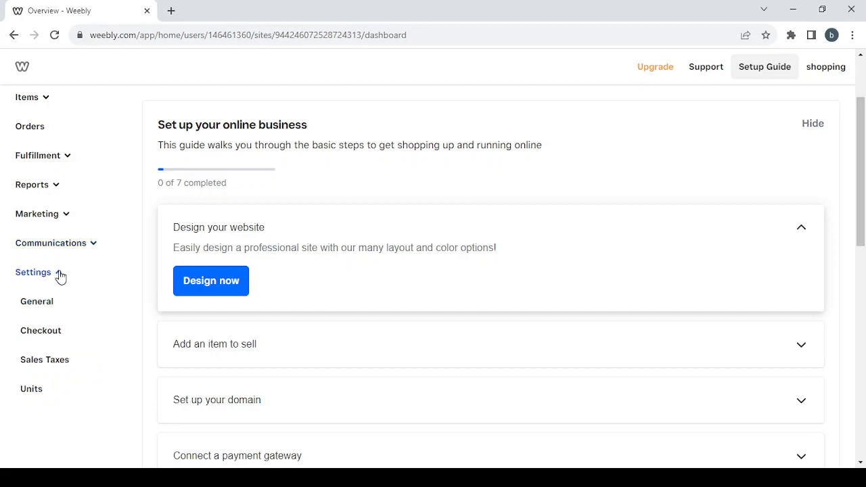
pyautogui.click(46, 307)
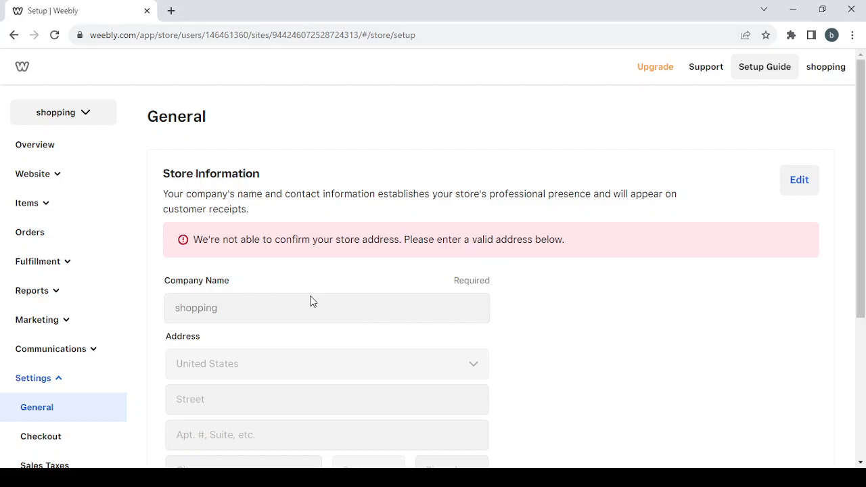
# Examine the store's General, Checkout and Units settings
pyautogui.scroll(-4, 311, 301)
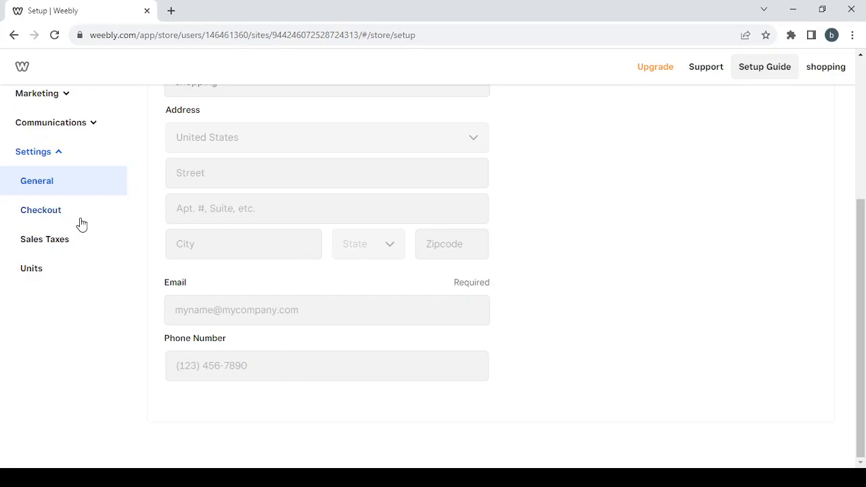
pyautogui.click(80, 220)
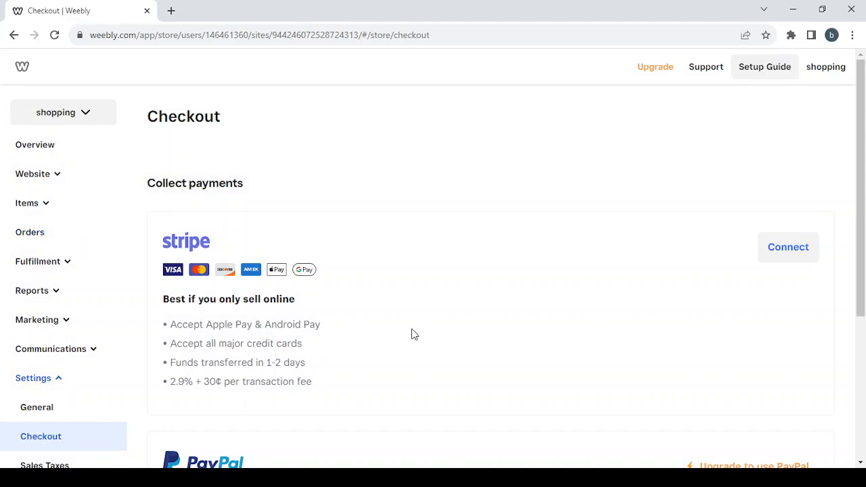
pyautogui.scroll(-3, 411, 333)
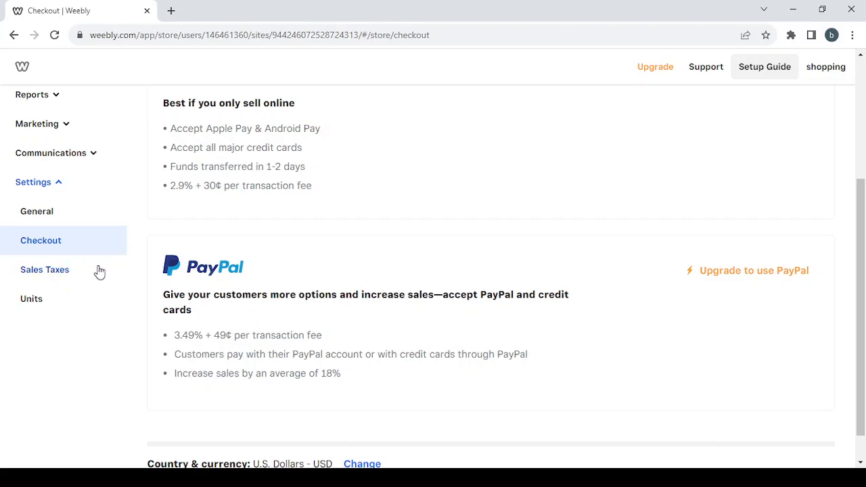
pyautogui.click(91, 307)
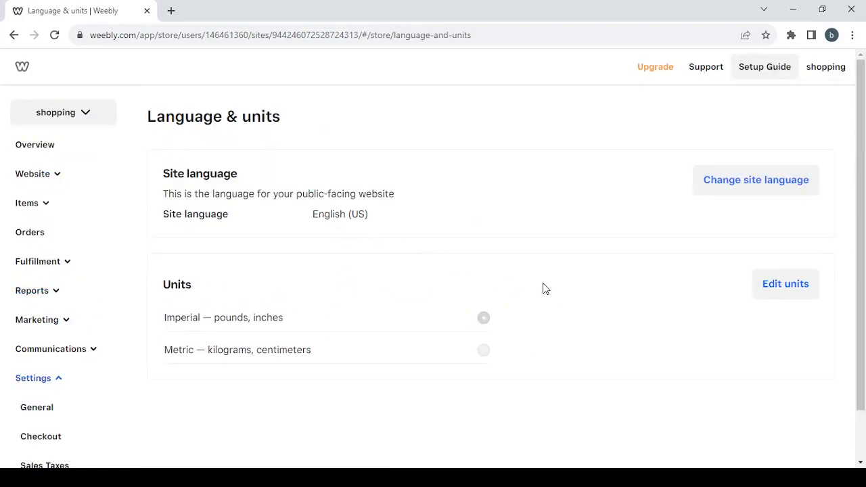
pyautogui.click(60, 381)
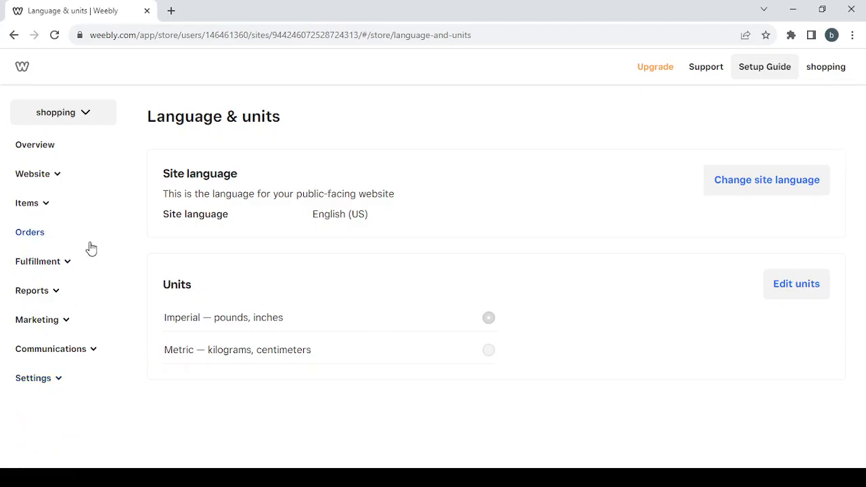
# Return to the store overview and open the site for editing, looking over the unstyled page preview
pyautogui.click(43, 152)
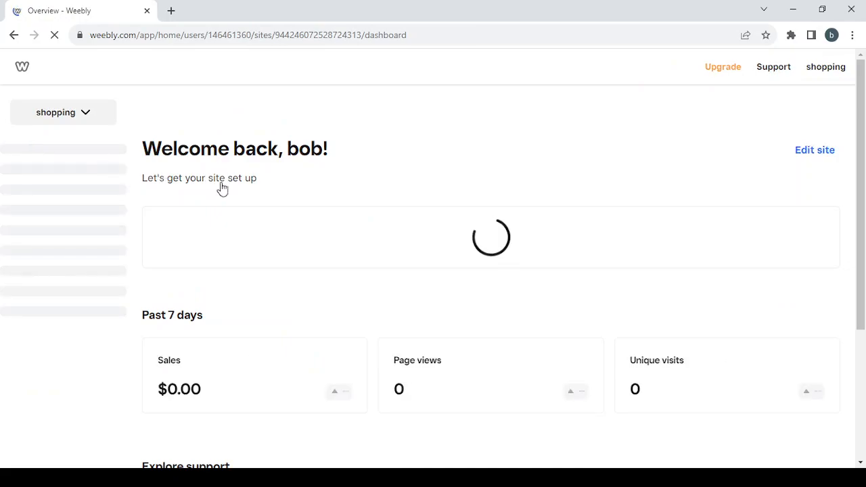
pyautogui.click(815, 153)
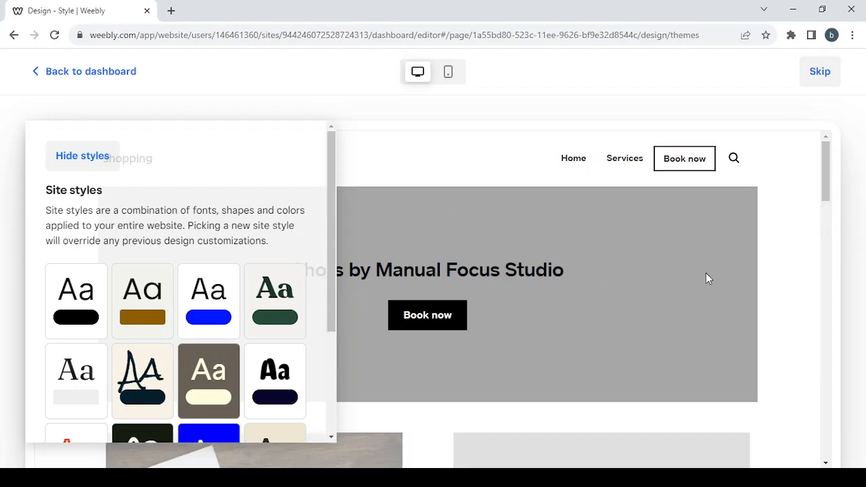
pyautogui.scroll(-5, 706, 277)
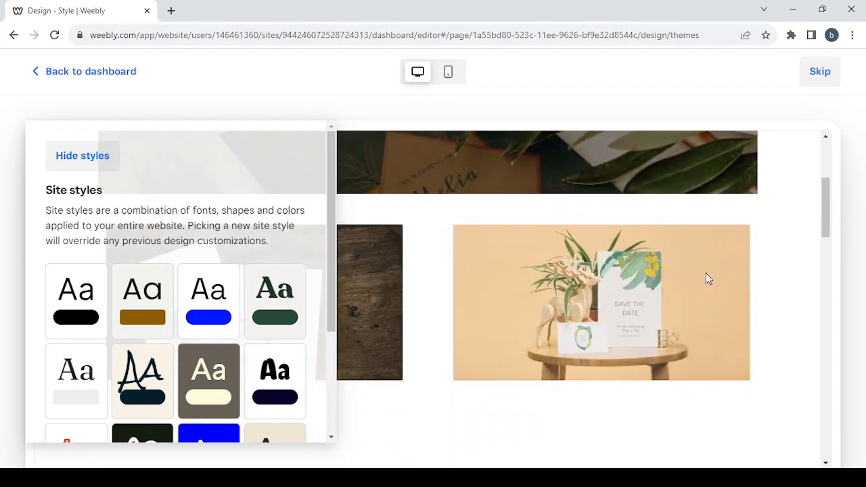
pyautogui.scroll(5, 705, 275)
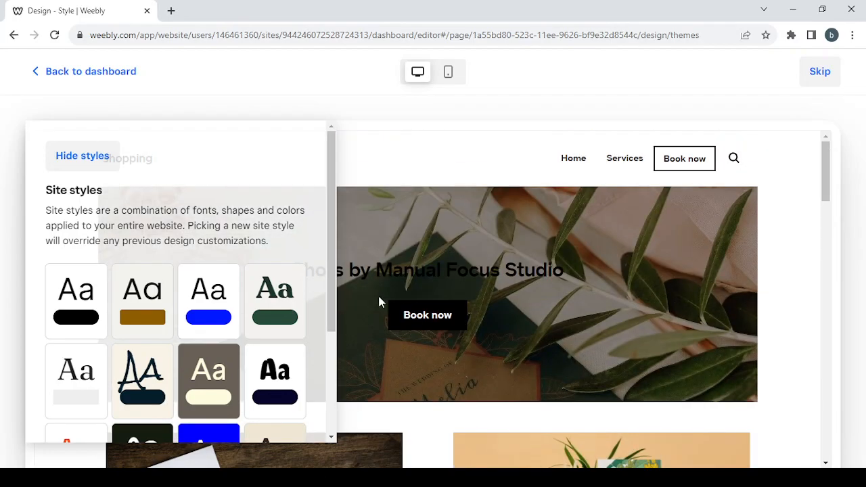
# Choose the brown site style with cream text and a cream pill-shaped button
pyautogui.scroll(-2, 213, 207)
pyautogui.scroll(-2, 214, 207)
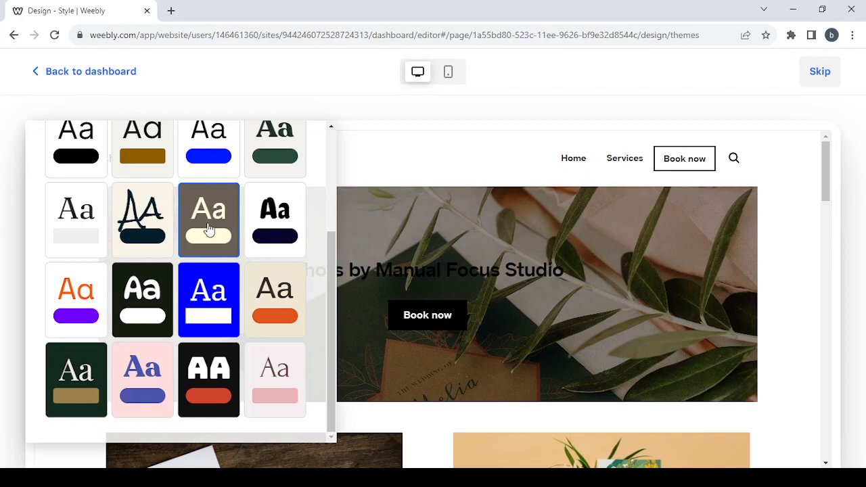
pyautogui.click(210, 218)
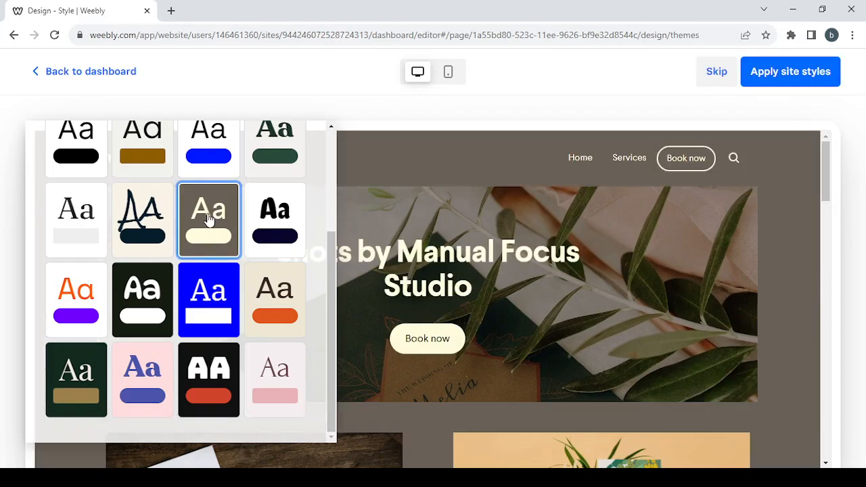
# Review the whole page preview with the style list hidden and apply the selected site style
pyautogui.scroll(4, 208, 217)
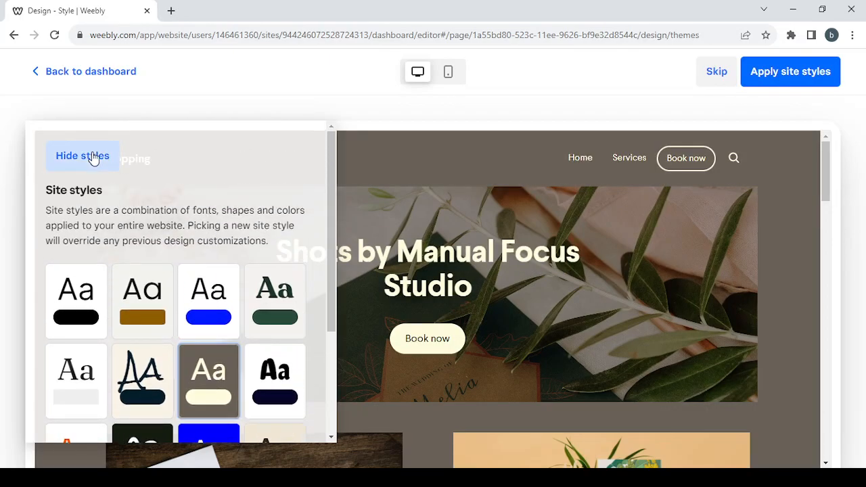
pyautogui.click(94, 154)
pyautogui.scroll(-10, 429, 257)
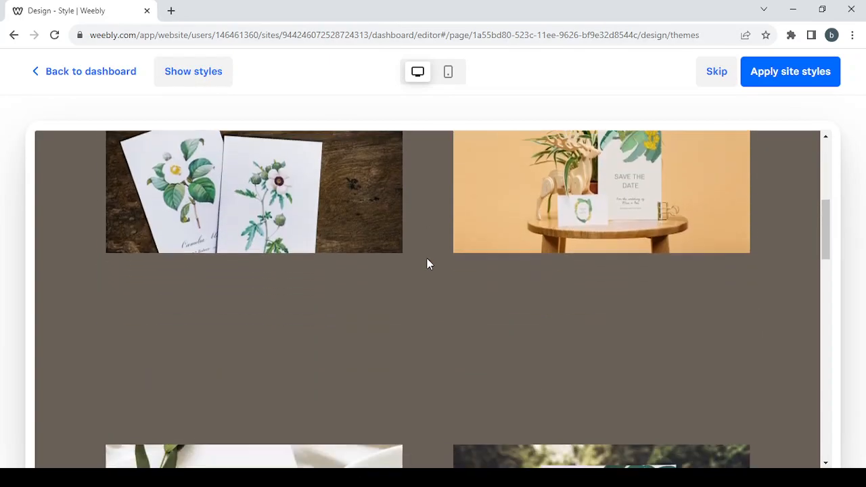
pyautogui.scroll(-8, 427, 258)
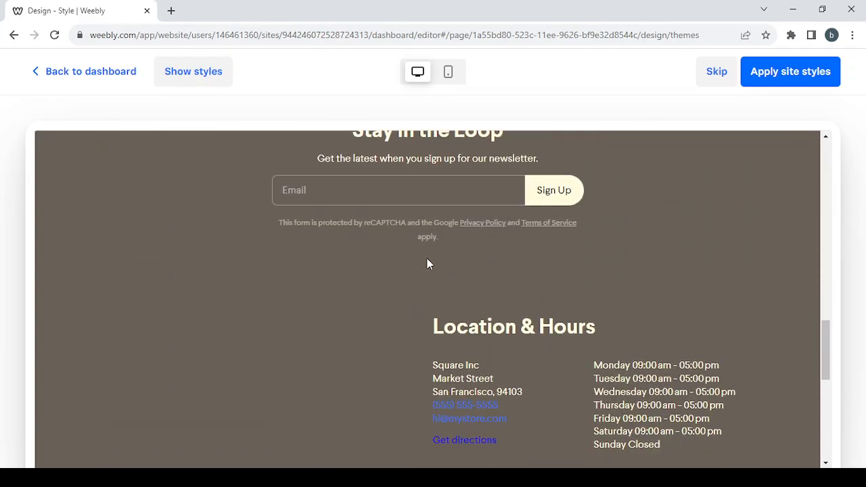
pyautogui.scroll(-5, 427, 258)
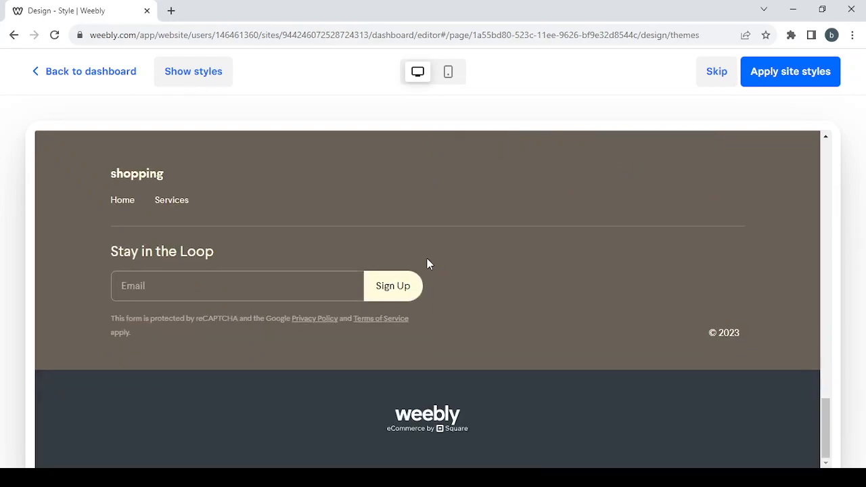
pyautogui.scroll(20, 427, 259)
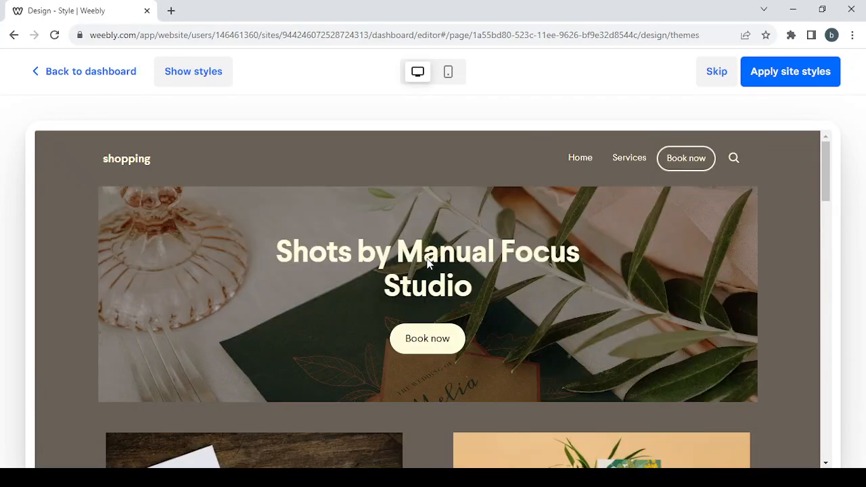
pyautogui.click(799, 79)
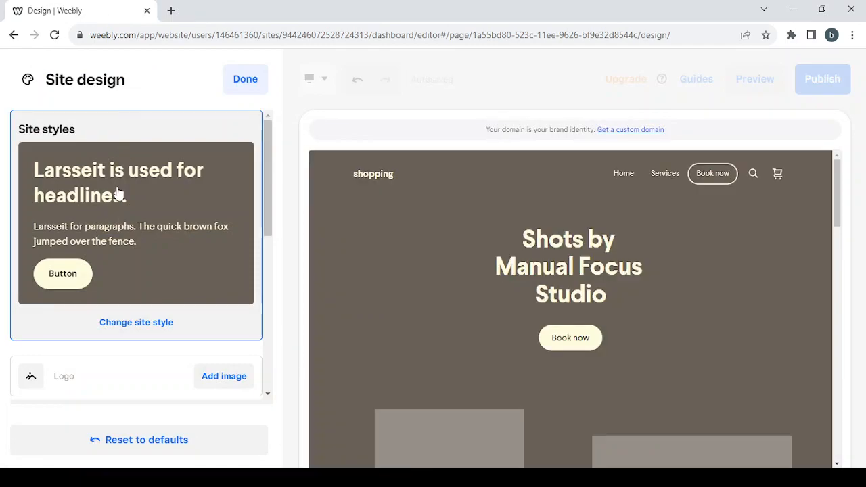
# Set the site's font pairing to Comfortaa with Larsseit, look through the remaining font settings and finish
pyautogui.scroll(-1, 117, 192)
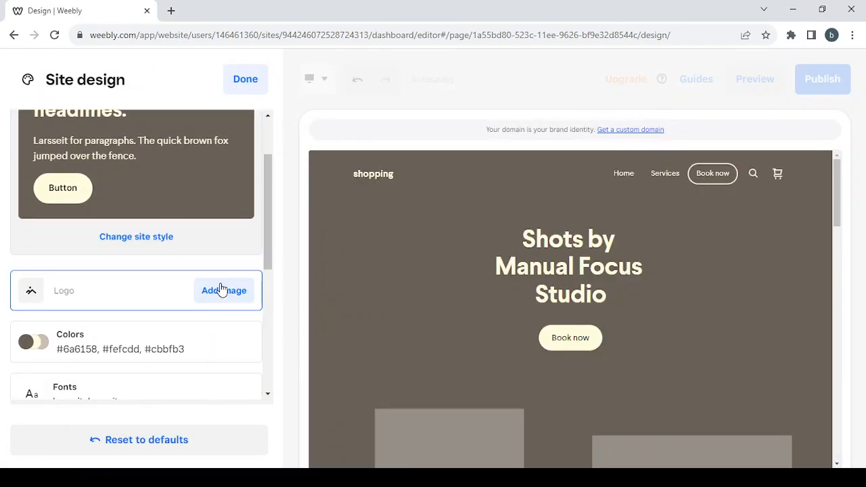
pyautogui.scroll(-1, 166, 300)
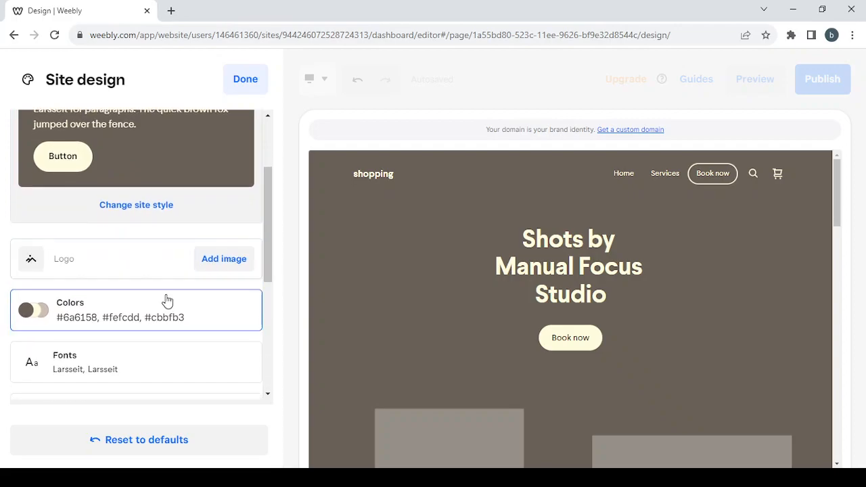
pyautogui.scroll(-1, 207, 366)
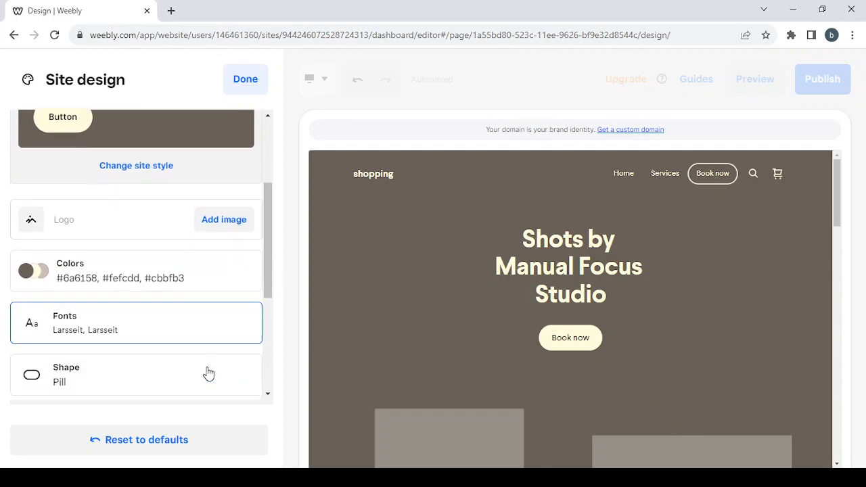
pyautogui.click(219, 331)
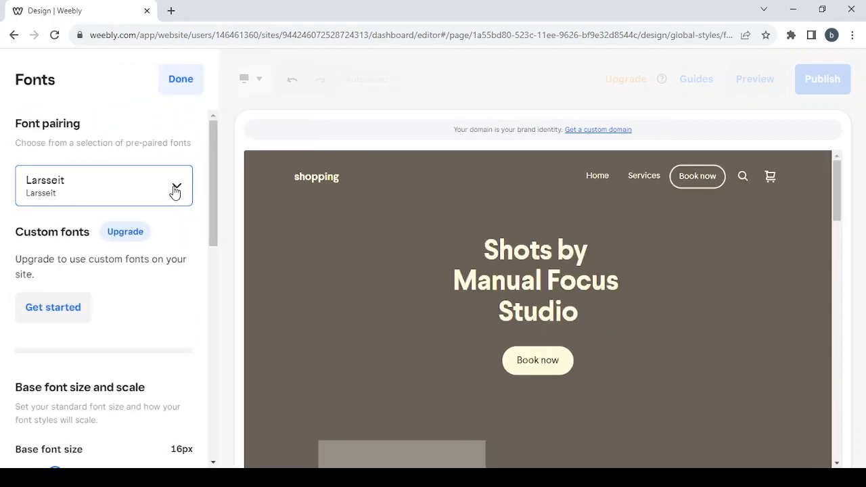
pyautogui.click(174, 192)
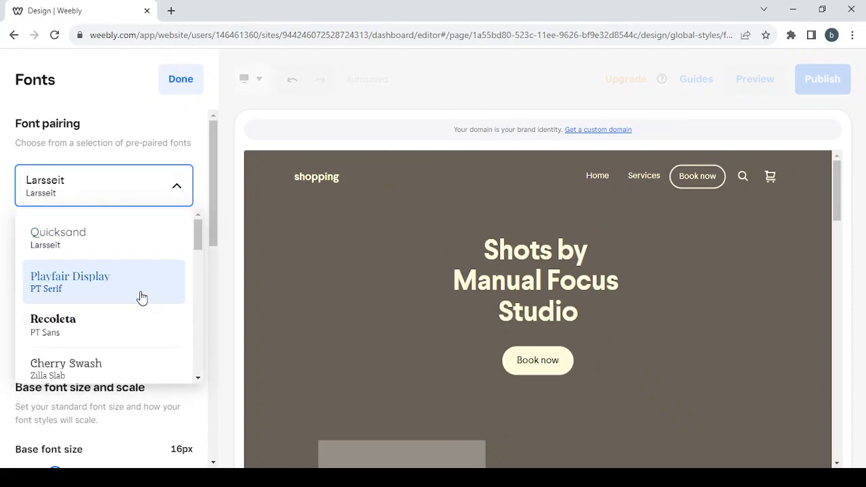
pyautogui.scroll(-1, 142, 298)
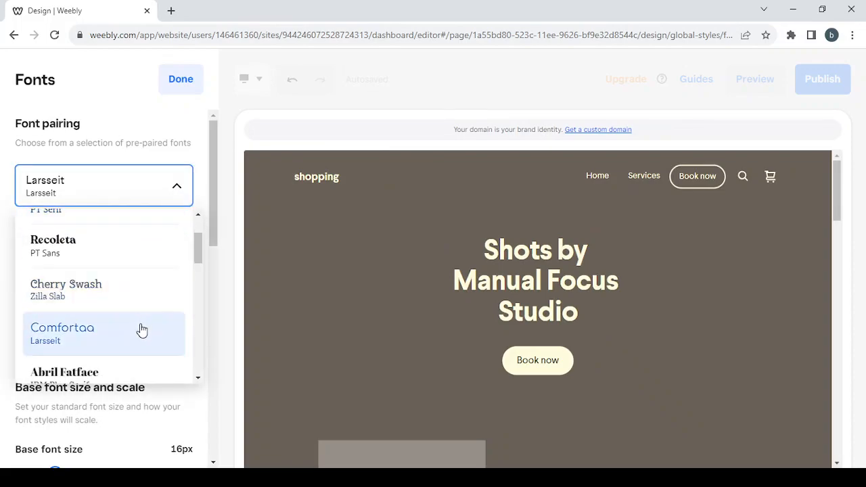
pyautogui.click(141, 329)
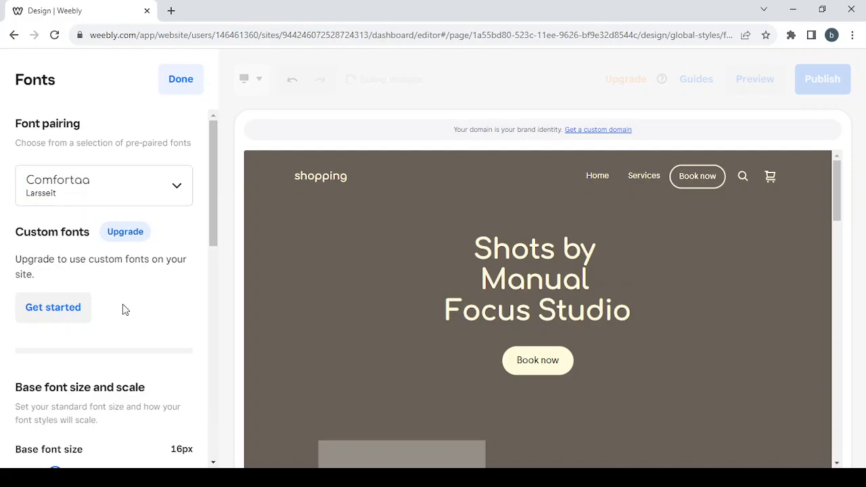
pyautogui.scroll(-2, 135, 256)
pyautogui.scroll(-6, 136, 255)
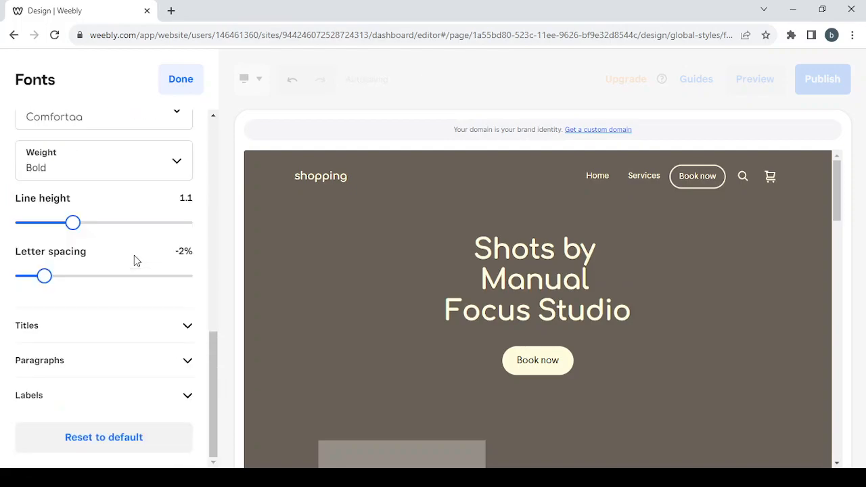
pyautogui.scroll(8, 134, 255)
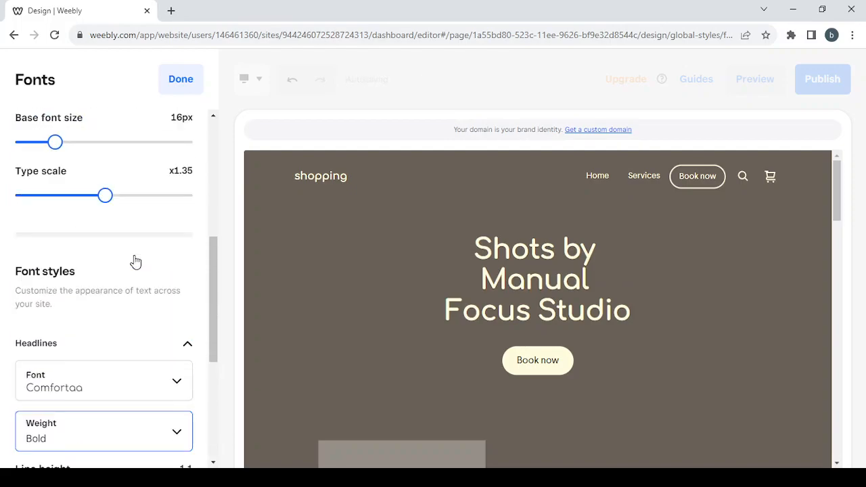
pyautogui.click(176, 89)
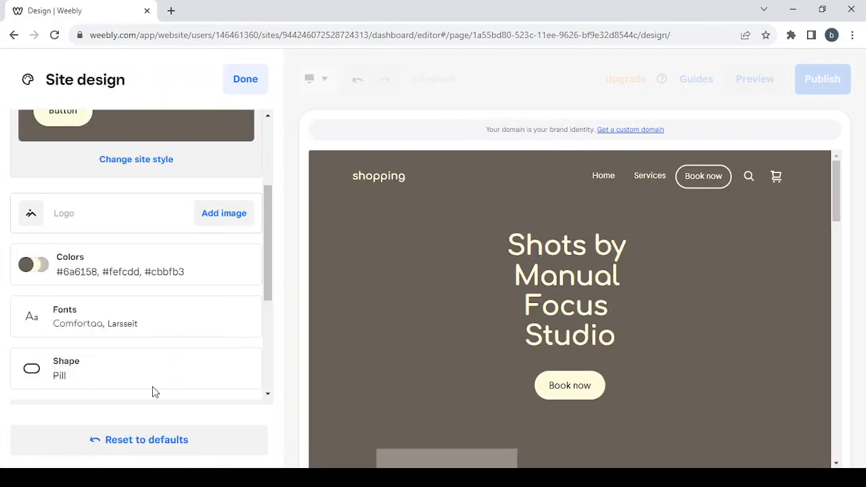
# Set the shape of both buttons and form fields and images to Rounded
pyautogui.click(170, 372)
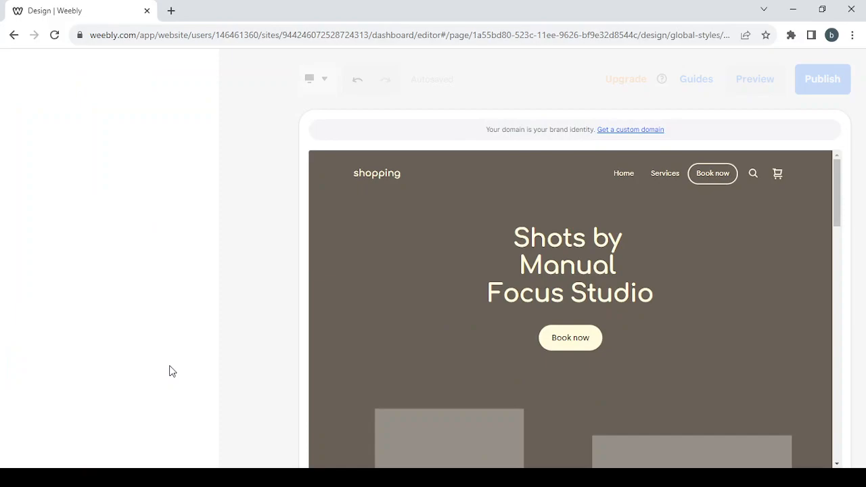
pyautogui.click(168, 162)
pyautogui.click(162, 270)
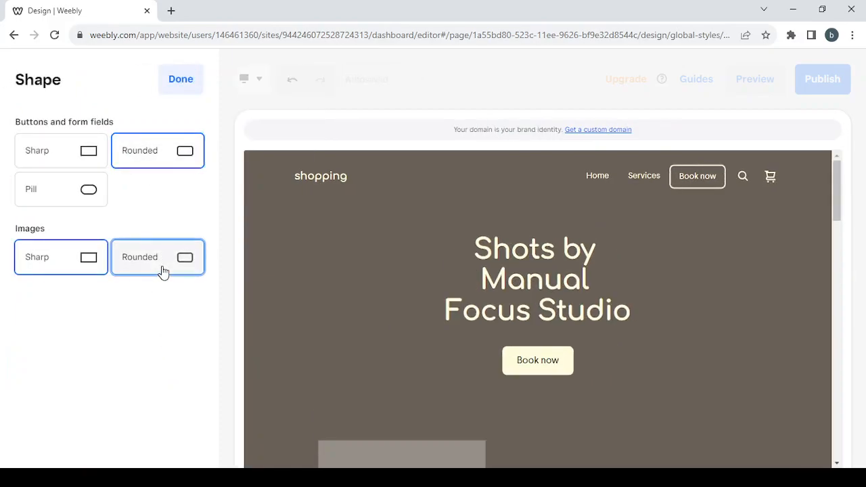
pyautogui.click(171, 97)
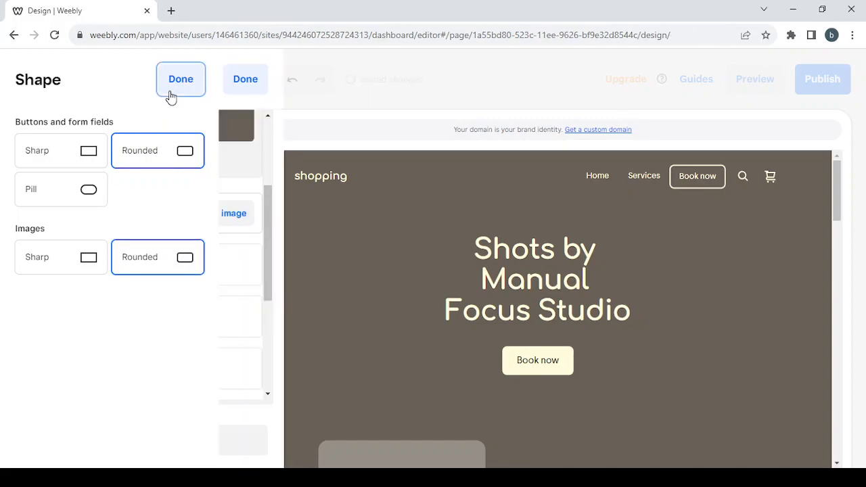
# Finish the site design and dismiss the domain setup dialog and the editor's guidance tips
pyautogui.scroll(-4, 201, 304)
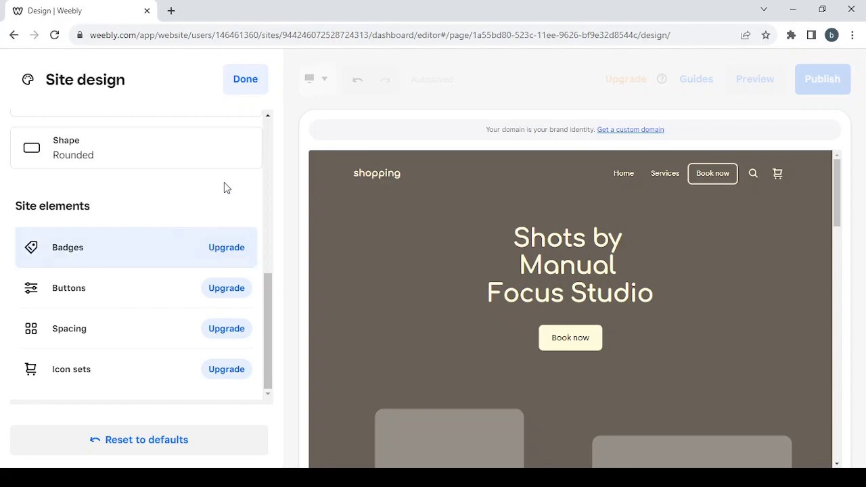
pyautogui.click(246, 79)
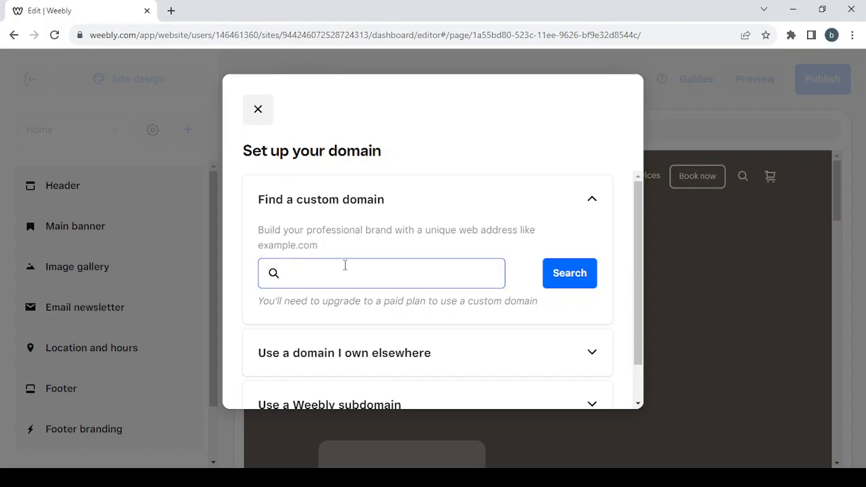
pyautogui.click(270, 121)
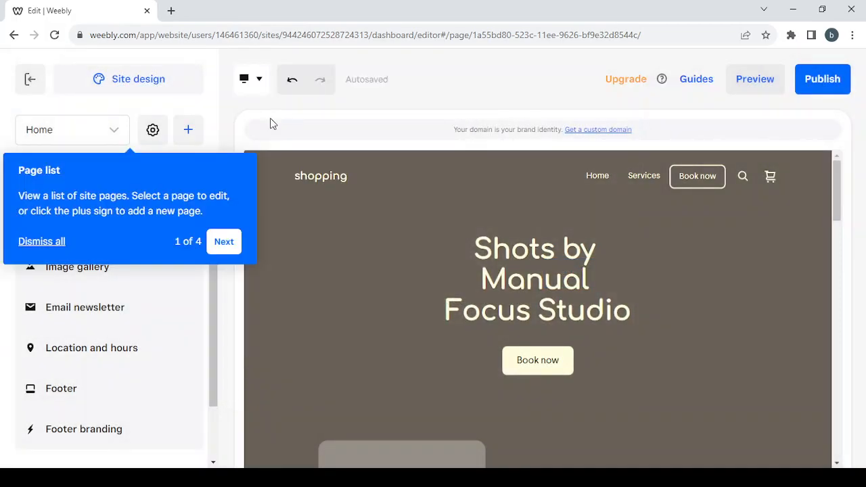
pyautogui.click(29, 243)
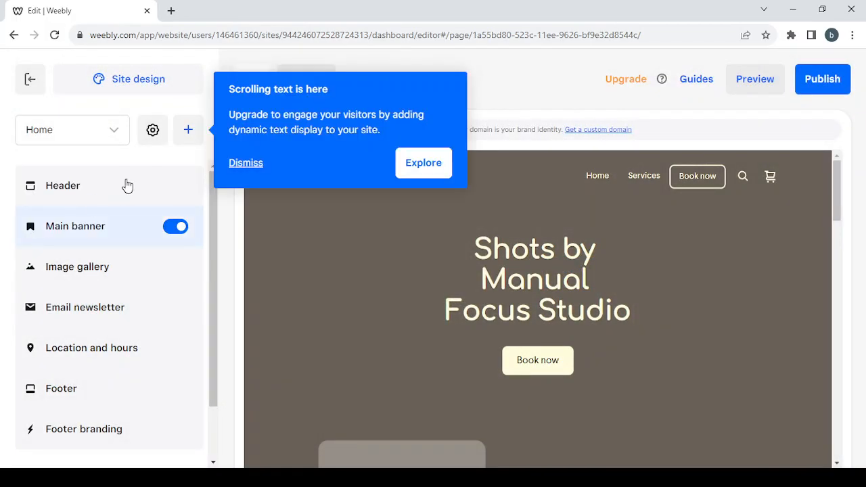
pyautogui.click(245, 162)
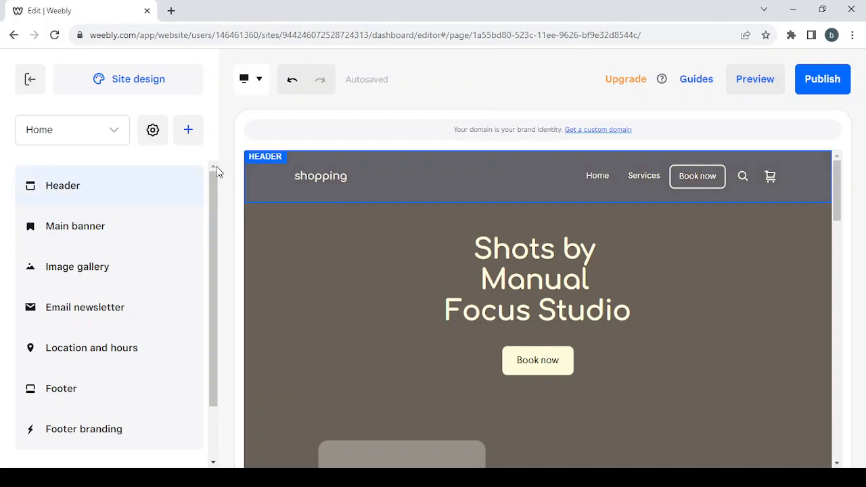
# Examine which kinds of content can be added to the site
pyautogui.click(187, 132)
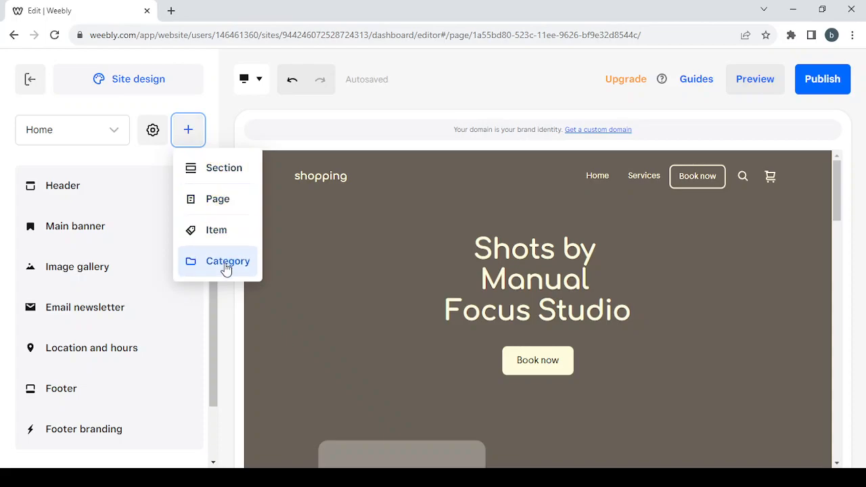
pyautogui.click(193, 134)
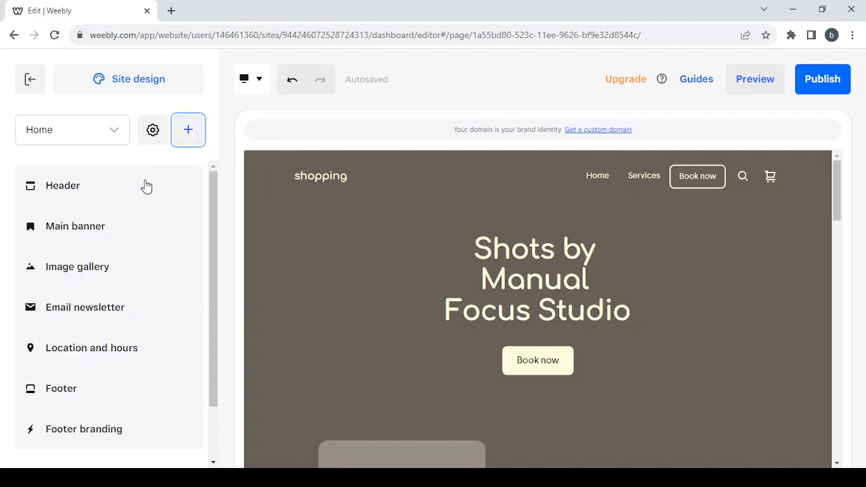